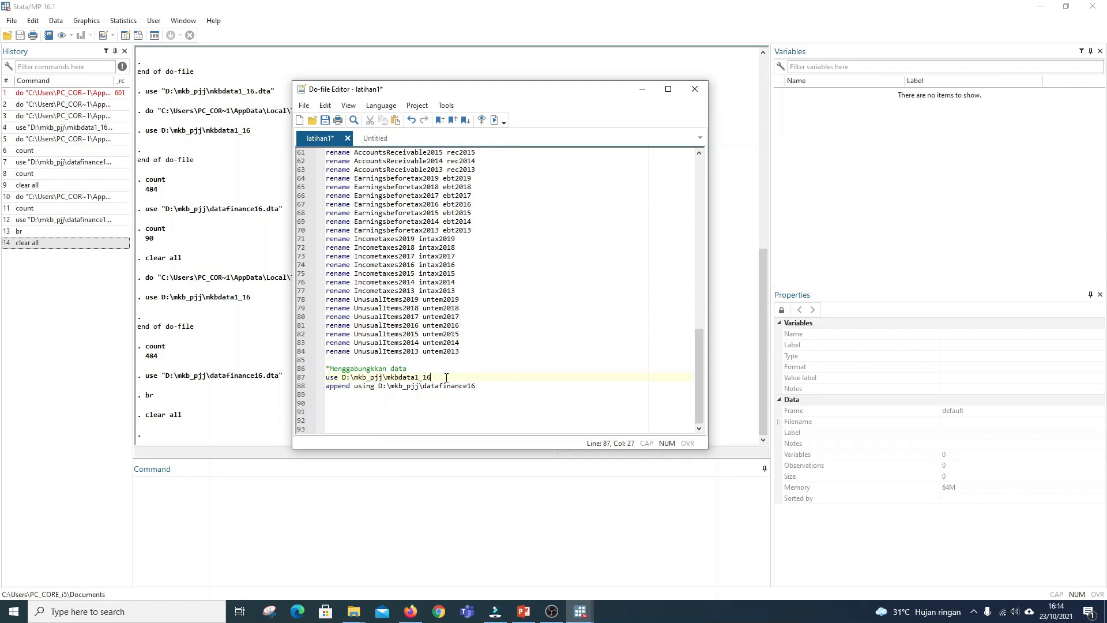
- Run the do-file line that loads the dataset D:\mkb_pjj\mkbdata1_16
{"action": "left_click_drag", "start_coordinate": [446, 377], "coordinate": [326, 379]}
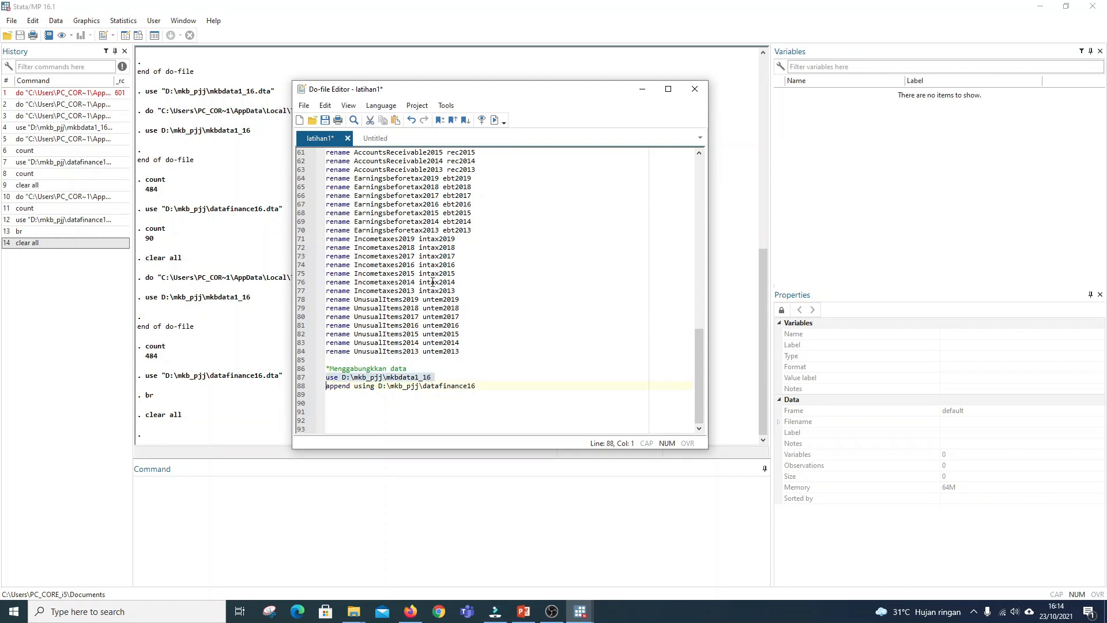
{"action": "left_click", "coordinate": [495, 121]}
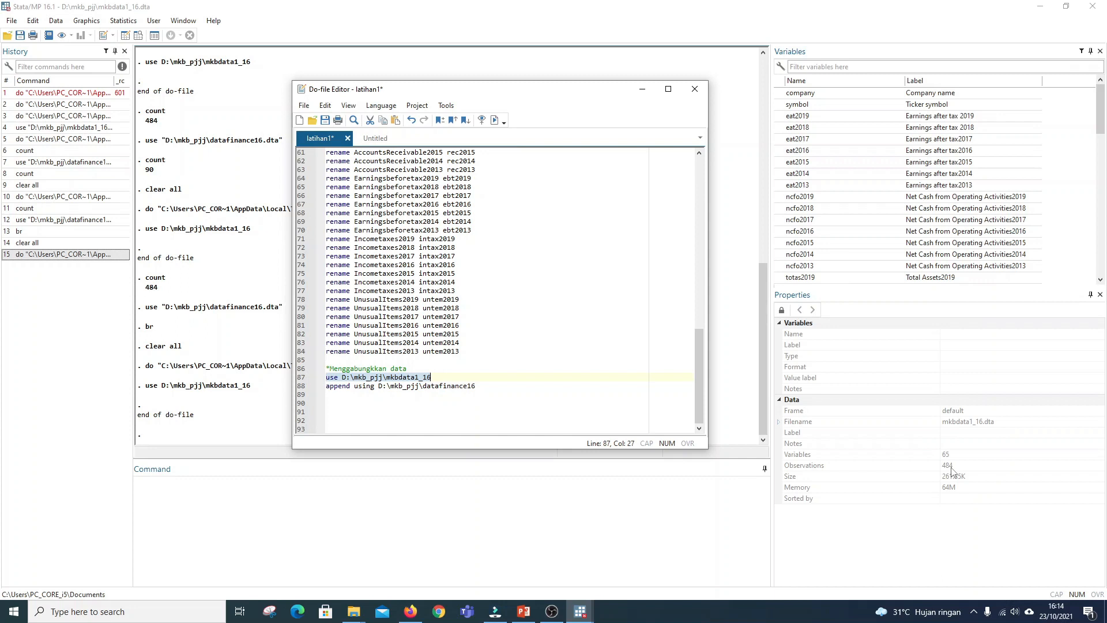
{"action": "left_click", "coordinate": [487, 491]}
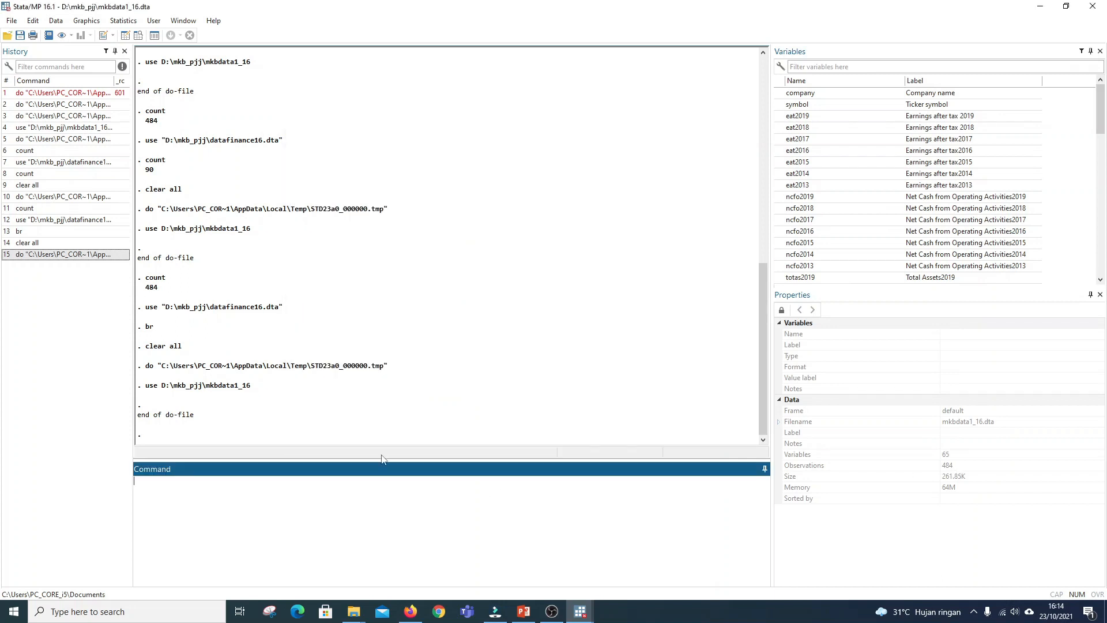
- Open the datafinance16 dataset from the mkb_pjj folder and bring the do-file latihan1 back into view
{"action": "left_click", "coordinate": [8, 35]}
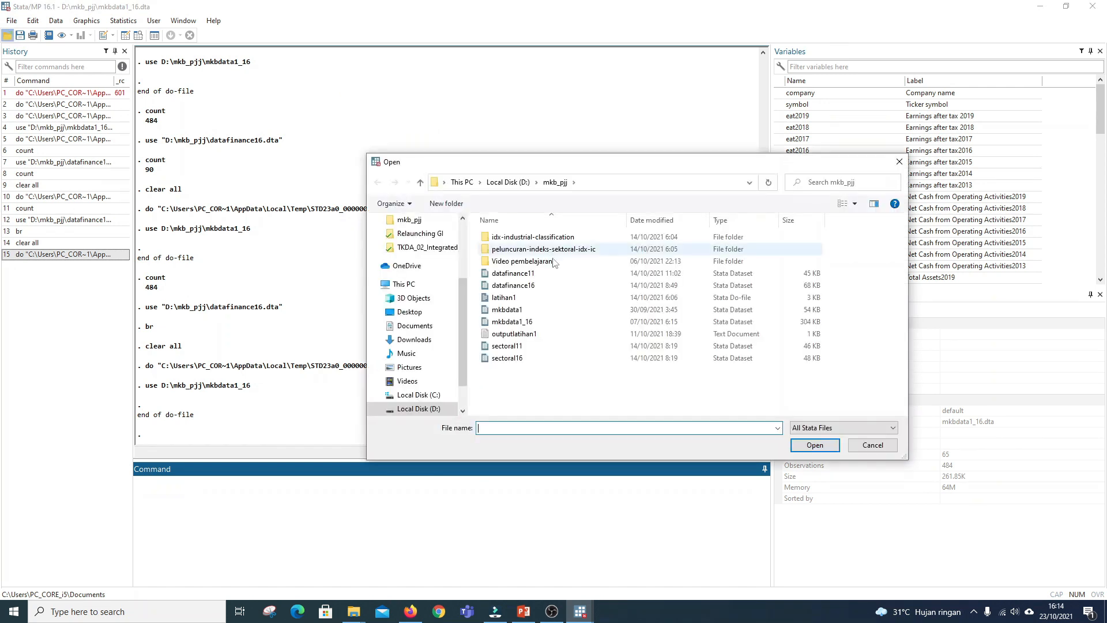
{"action": "left_click", "coordinate": [533, 287]}
{"action": "left_click", "coordinate": [813, 445]}
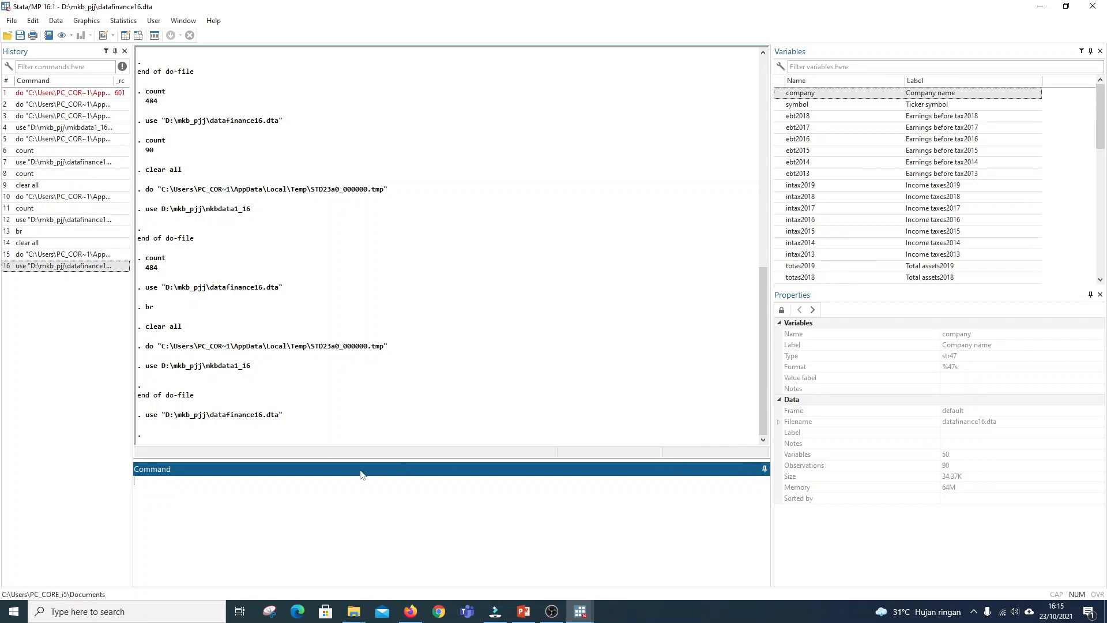
{"action": "left_click", "coordinate": [580, 611]}
{"action": "left_click", "coordinate": [634, 565]}
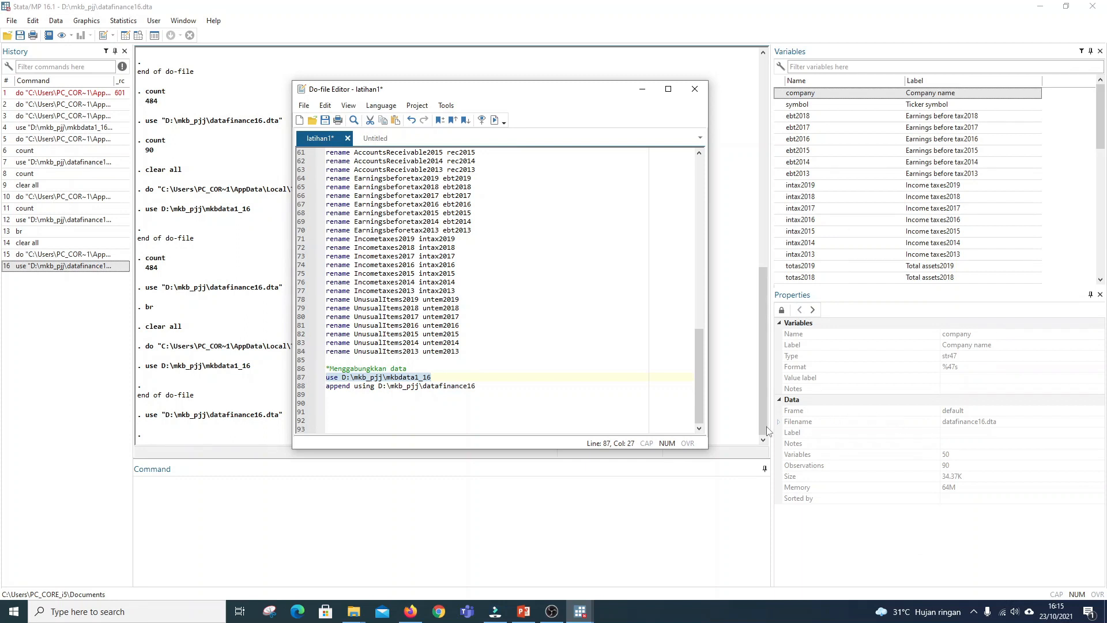
- Open the mkbdata1_16 dataset from the mkb_pjj folder
{"action": "left_click", "coordinate": [456, 489]}
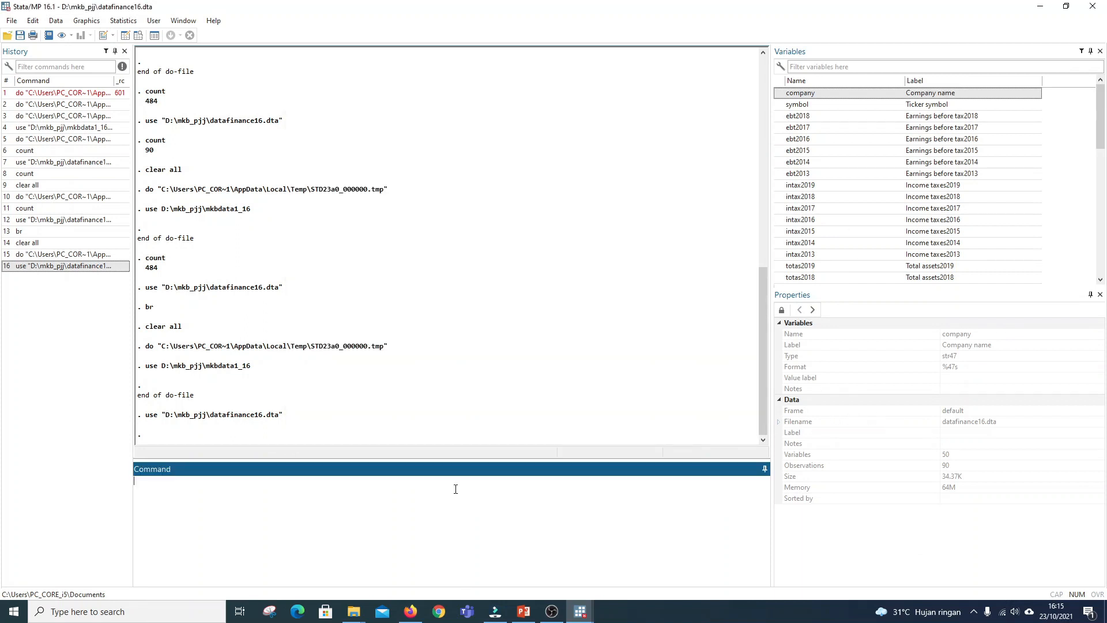
{"action": "left_click", "coordinate": [8, 38]}
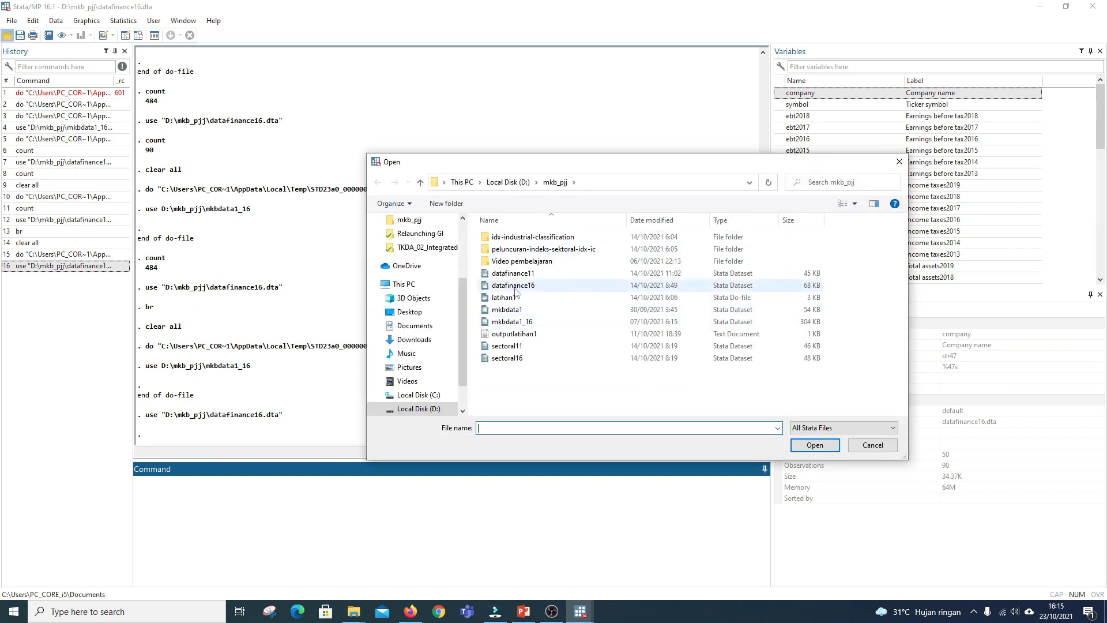
{"action": "left_click", "coordinate": [513, 310]}
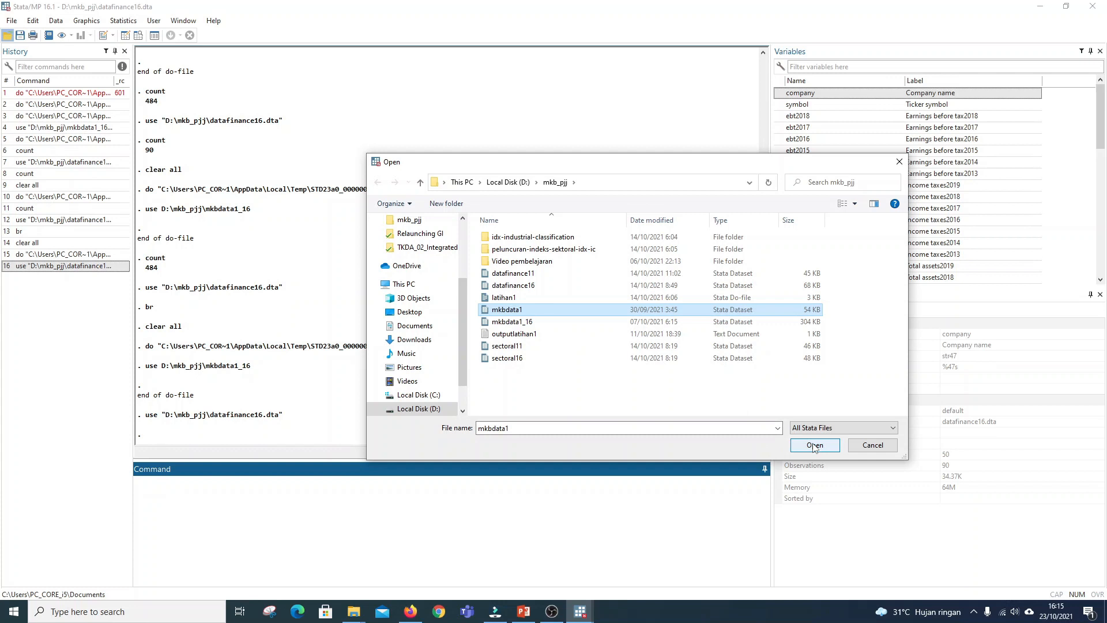
{"action": "left_click", "coordinate": [505, 321]}
{"action": "left_click", "coordinate": [828, 451]}
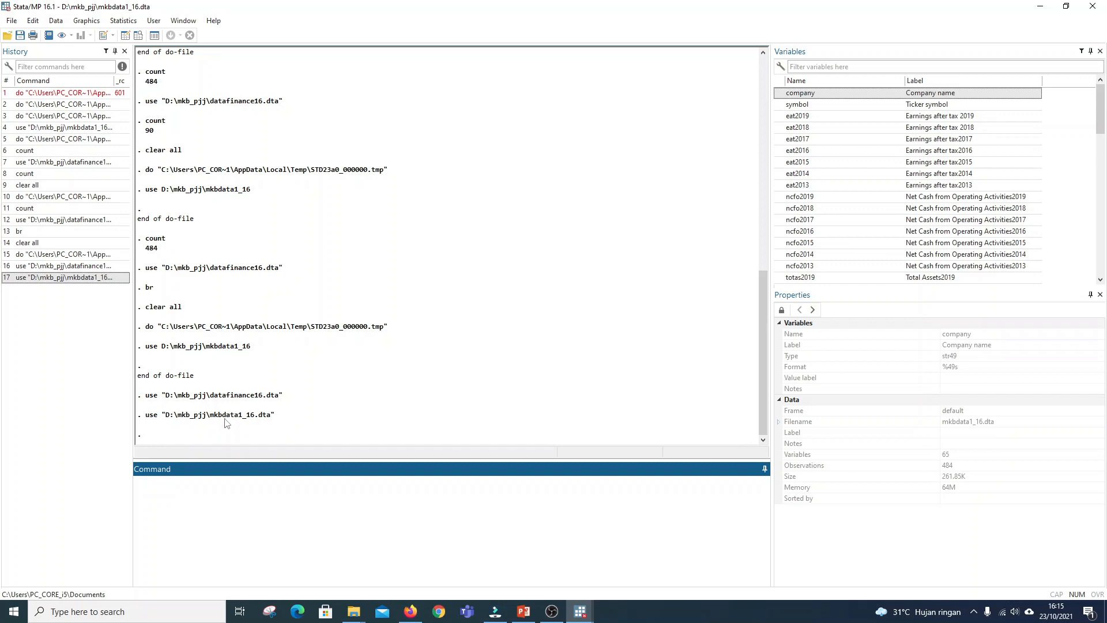
- Run the do-file line append using D:\mkb_pjj\datafinance16 and minimize the do-file window
{"action": "left_click", "coordinate": [580, 610]}
{"action": "left_click", "coordinate": [629, 577]}
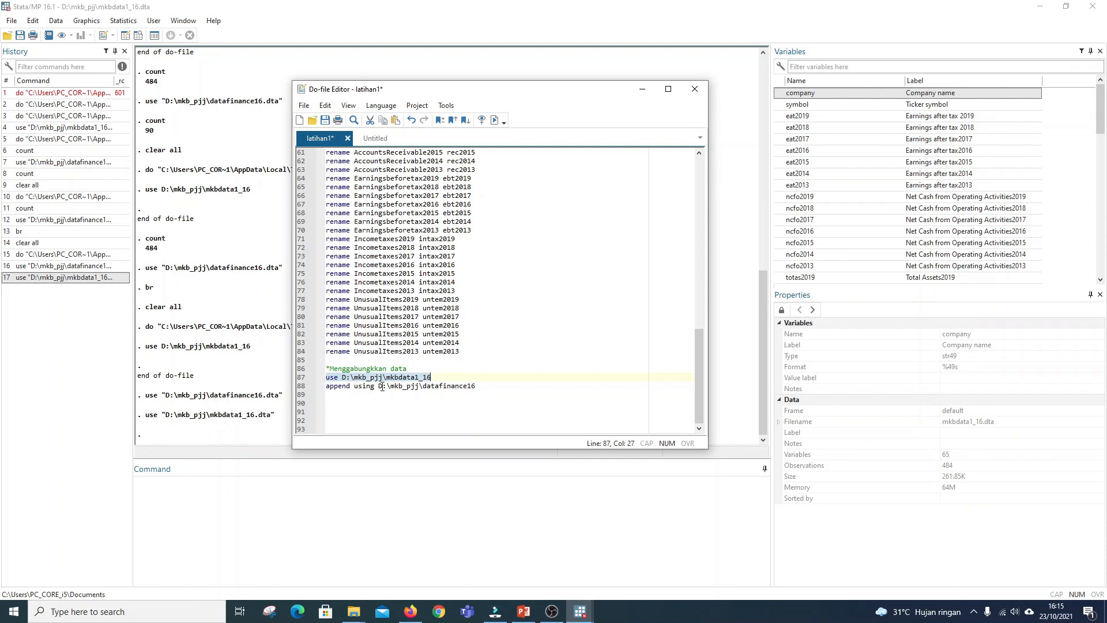
{"action": "triple_click", "coordinate": [481, 387]}
{"action": "left_click", "coordinate": [494, 120]}
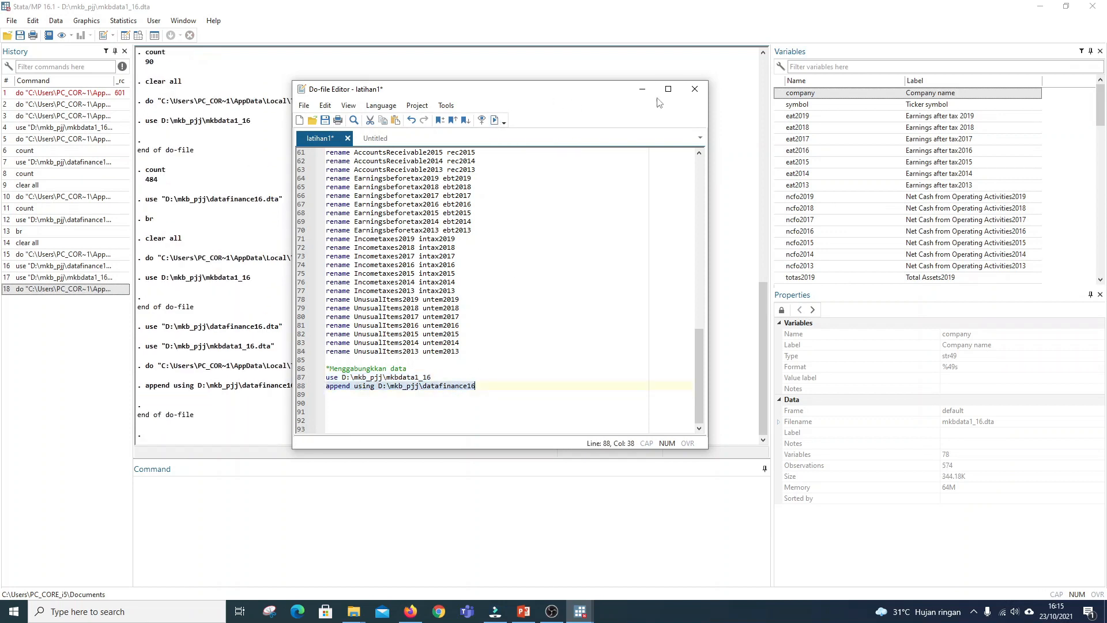
{"action": "left_click", "coordinate": [641, 89]}
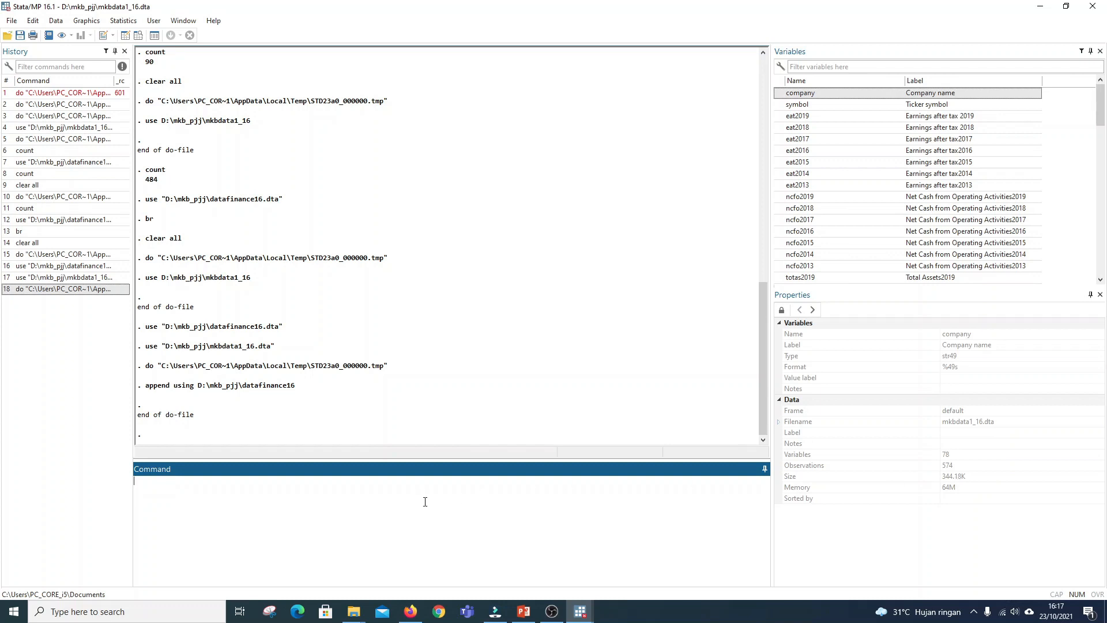
- Browse the appended data with br and examine the last company rows and the columns from fixas2019 onward
{"action": "type", "text": "br"}
{"action": "key", "text": "Return"}
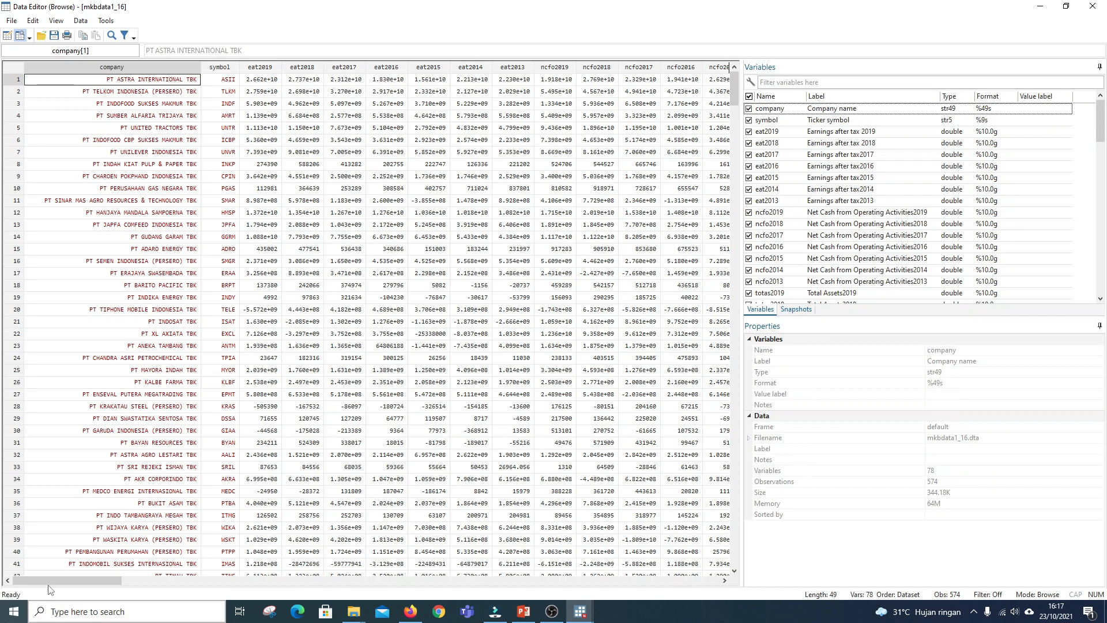
{"action": "scroll", "coordinate": [147, 455], "scroll_direction": "down", "scroll_amount": 6}
{"action": "left_click", "coordinate": [147, 454]}
{"action": "key", "text": "ctrl+Down"}
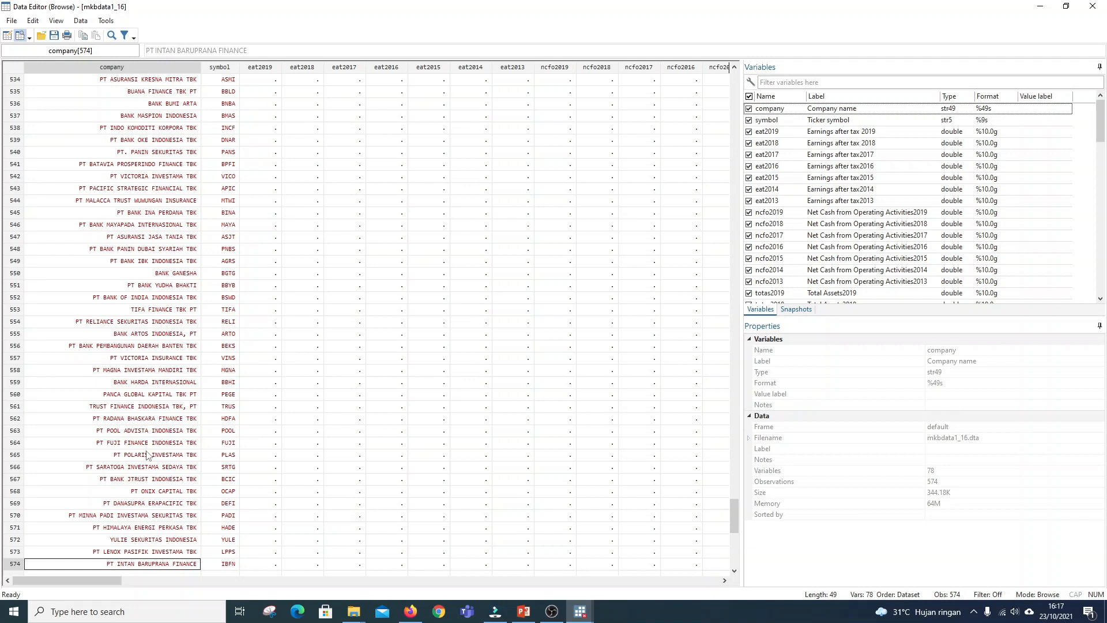
{"action": "scroll", "coordinate": [275, 339], "scroll_direction": "up", "scroll_amount": 6}
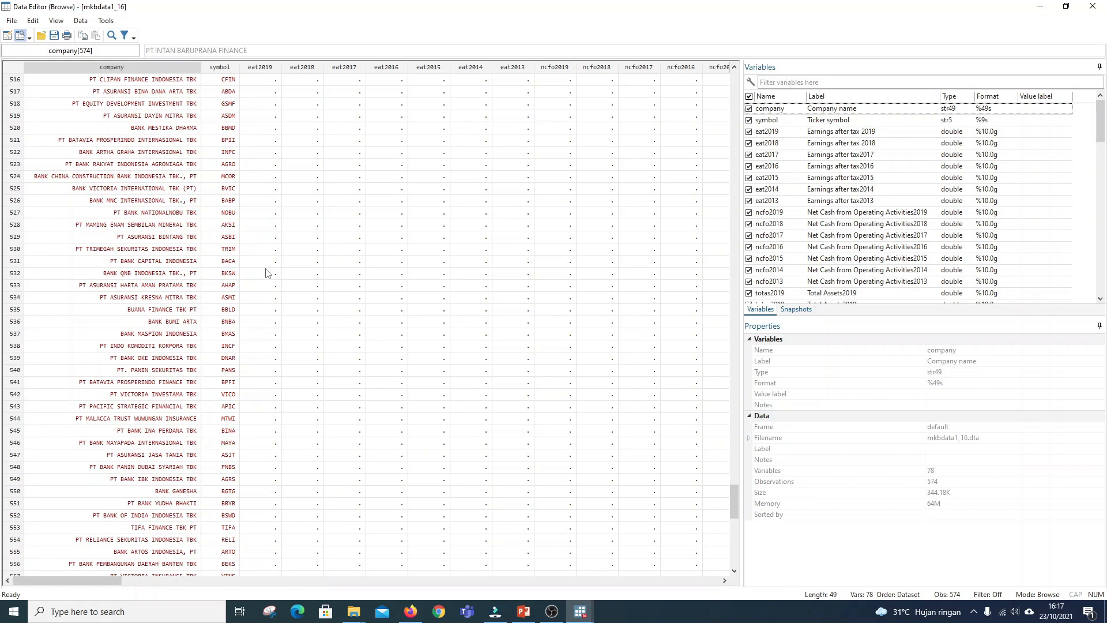
{"action": "scroll", "coordinate": [311, 275], "scroll_direction": "up", "scroll_amount": 7}
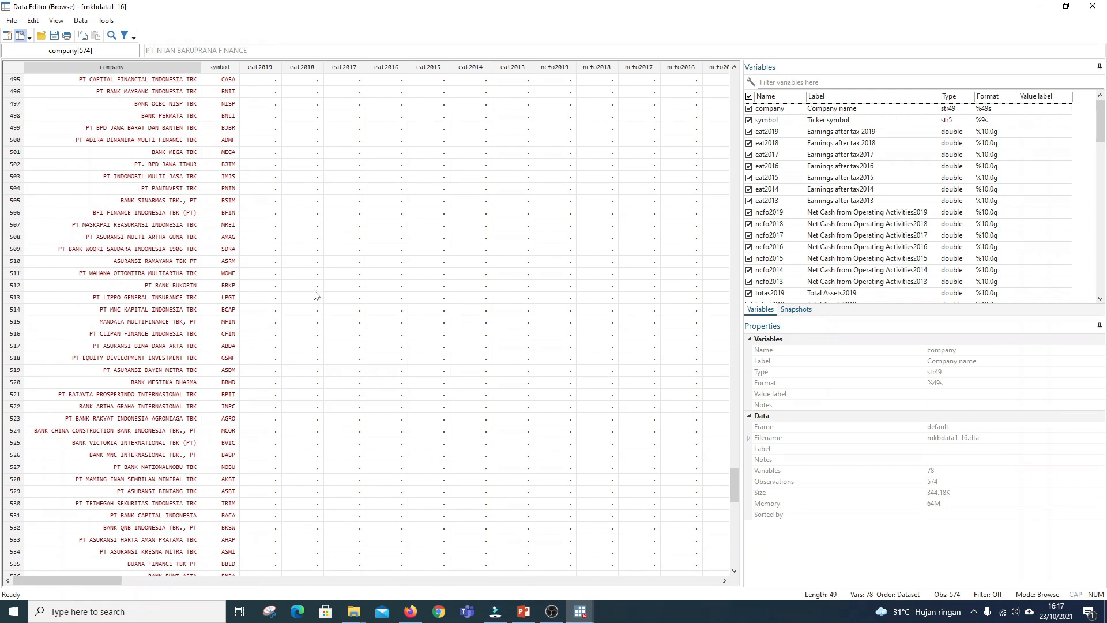
{"action": "left_click_drag", "start_coordinate": [108, 577], "coordinate": [329, 602]}
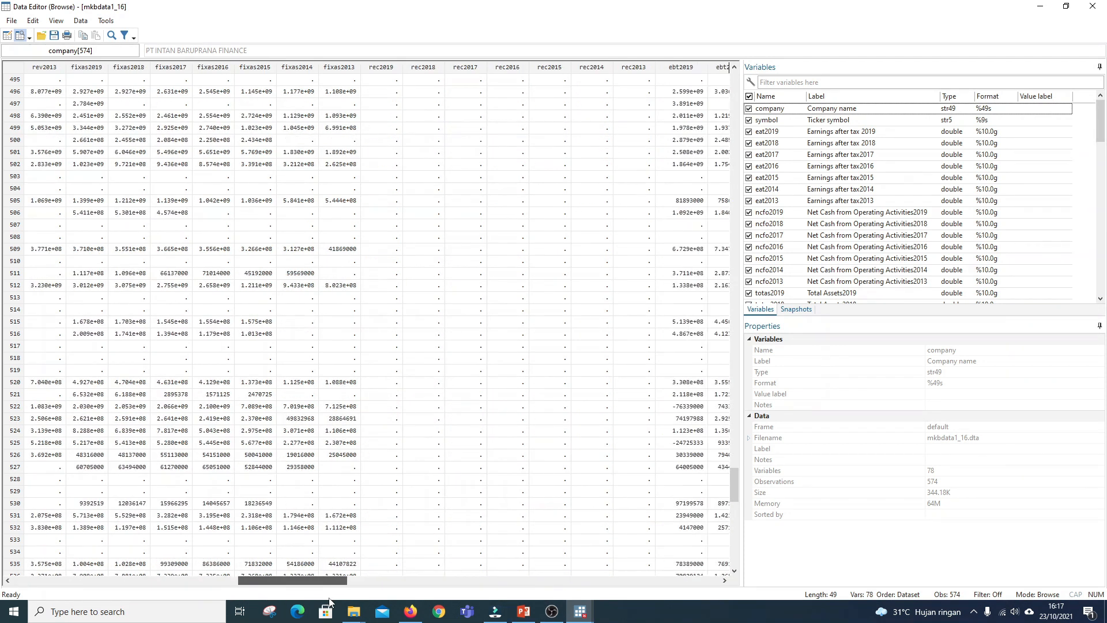
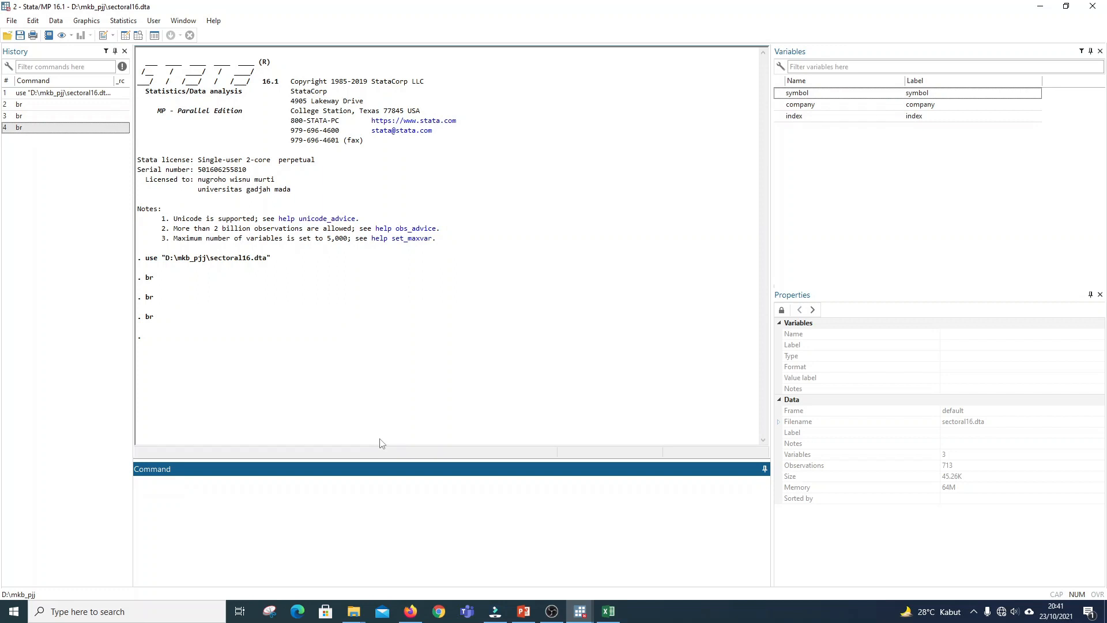
- Browse the sectoral16 dataset with br and compare it with the ticker symbols in the mkbdata1_16 data browser
{"action": "type", "text": "br"}
{"action": "key", "text": "Return"}
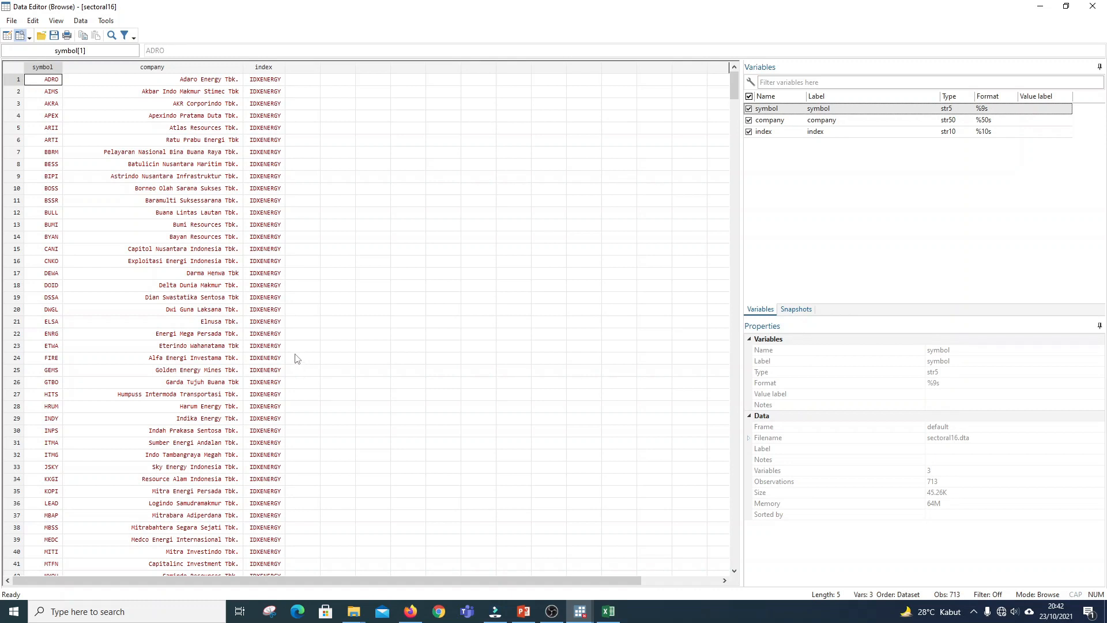
{"action": "left_click", "coordinate": [578, 615]}
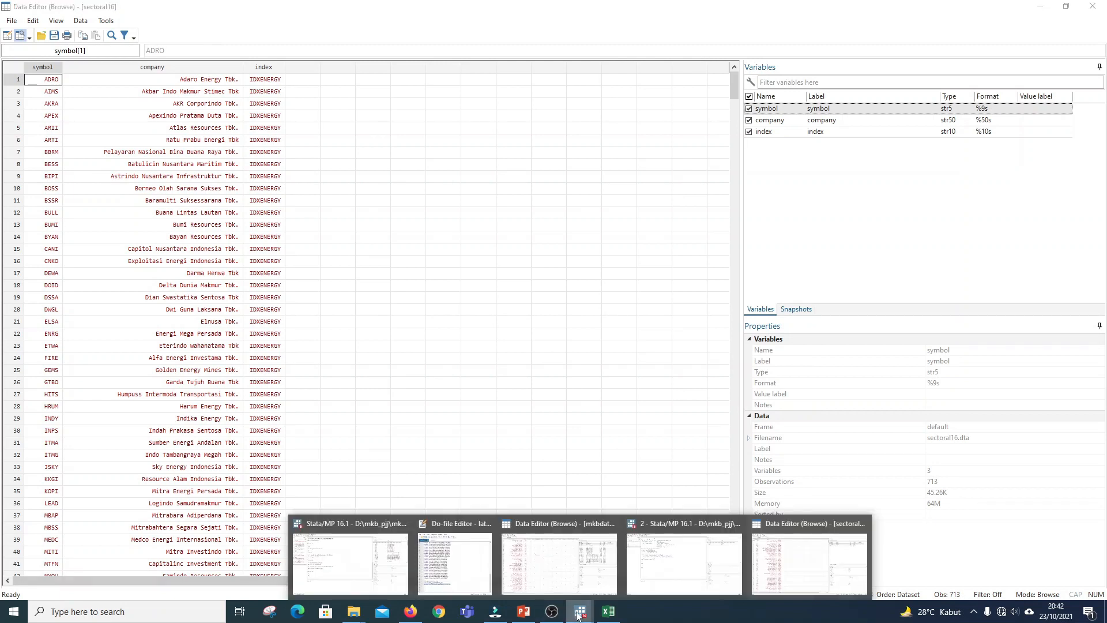
{"action": "mouse_move", "coordinate": [559, 596]}
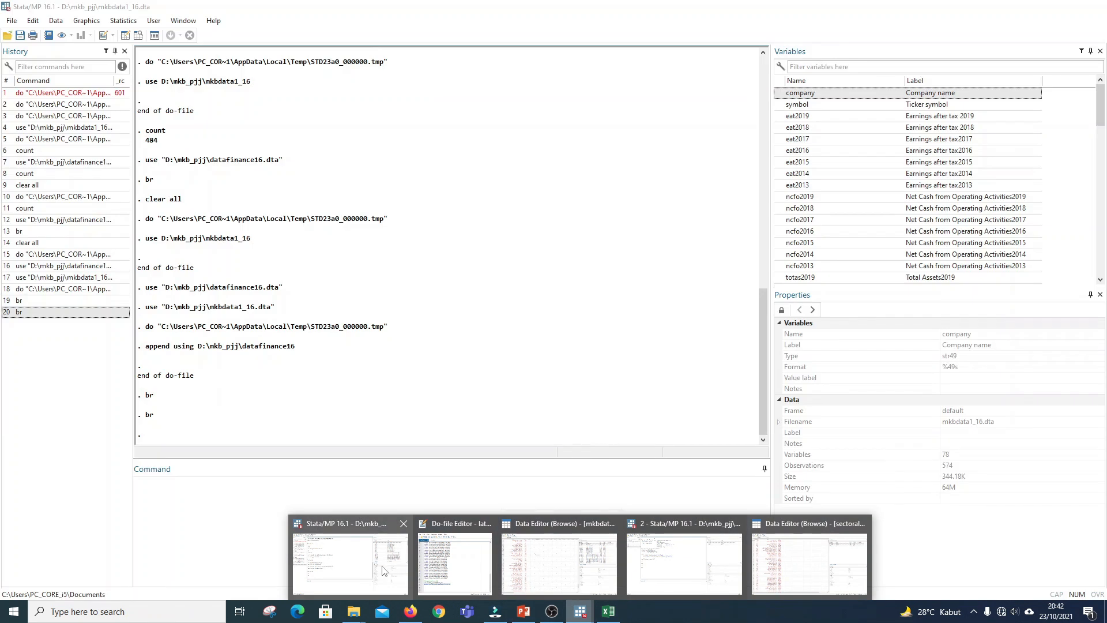
{"action": "left_click", "coordinate": [346, 565]}
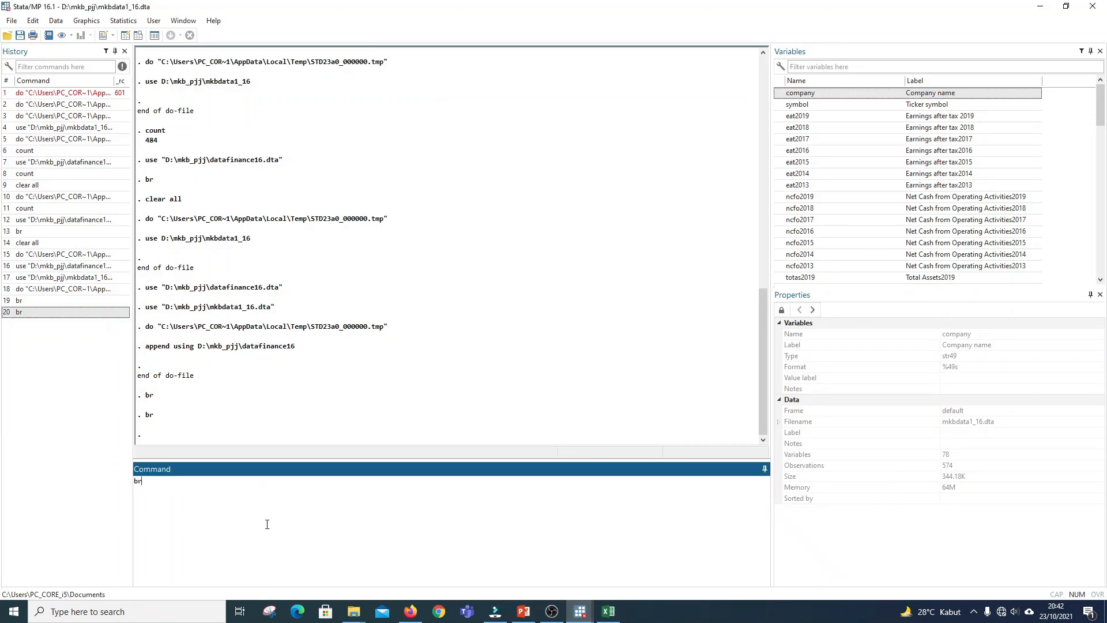
{"action": "key", "text": "alt+Tab"}
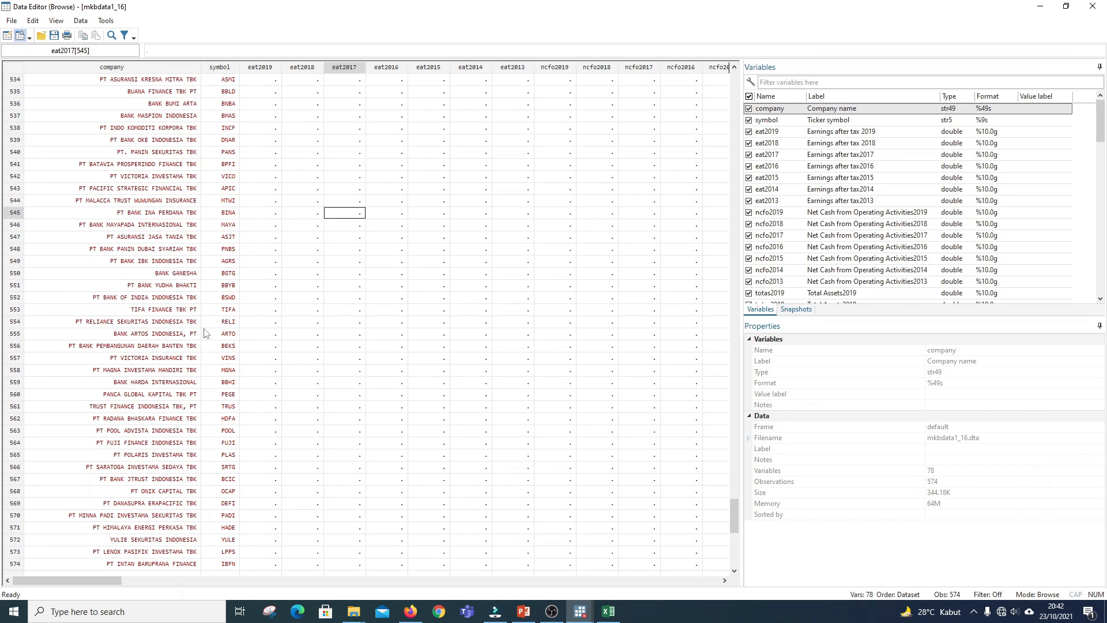
{"action": "left_click", "coordinate": [226, 105]}
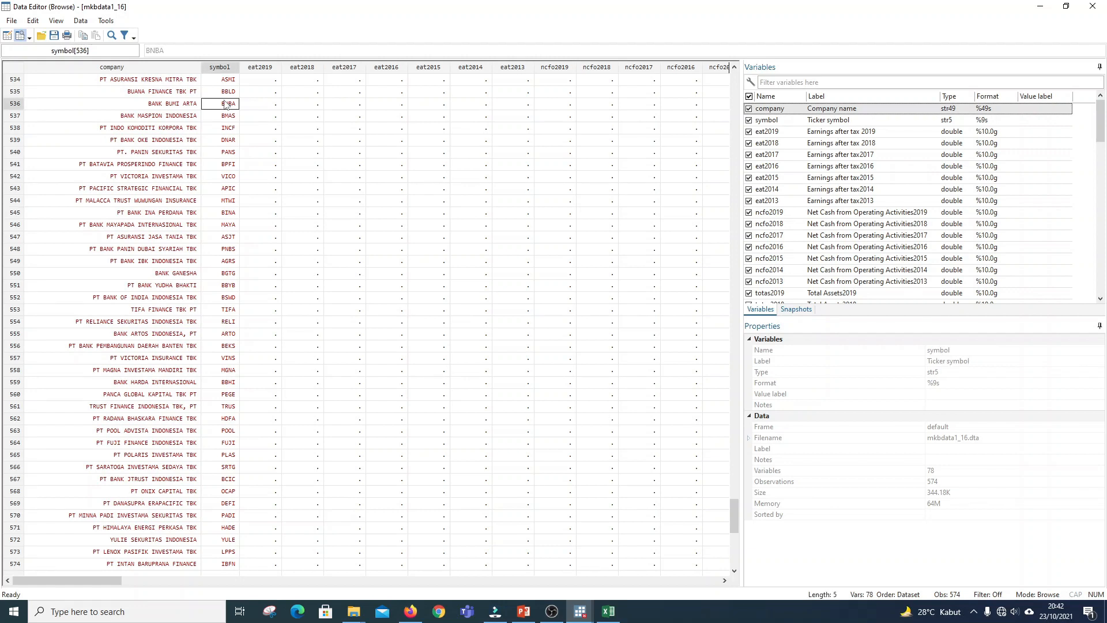
{"action": "left_click", "coordinate": [223, 153]}
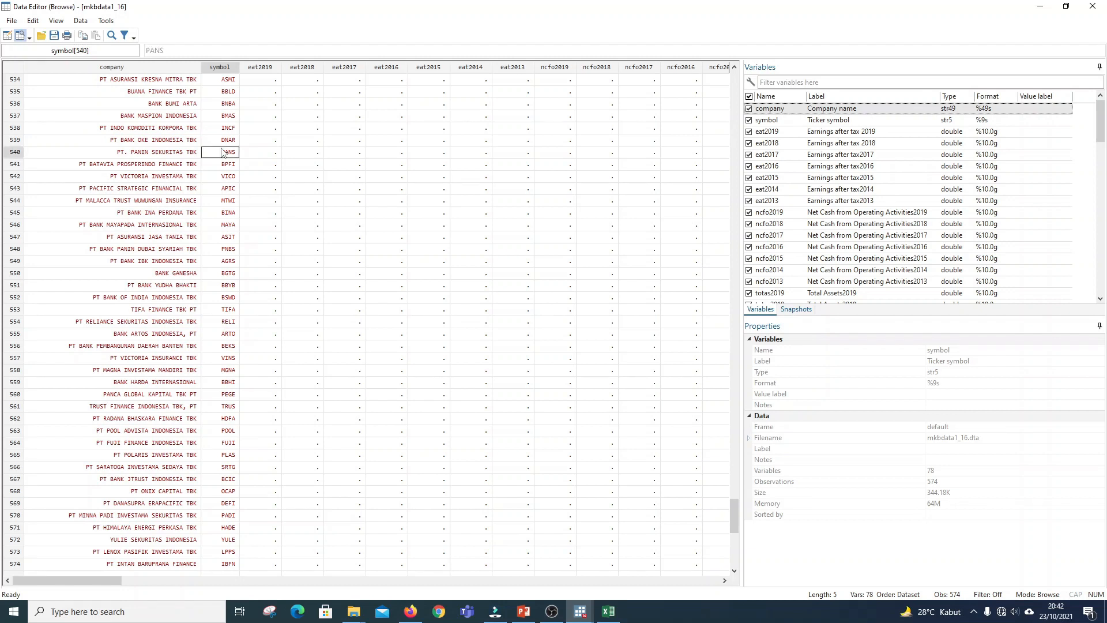
- Find adro in the symbol column of the mkbdata1_16 data and return to the sectoral16 data browser
{"action": "key", "text": "ctrl+f"}
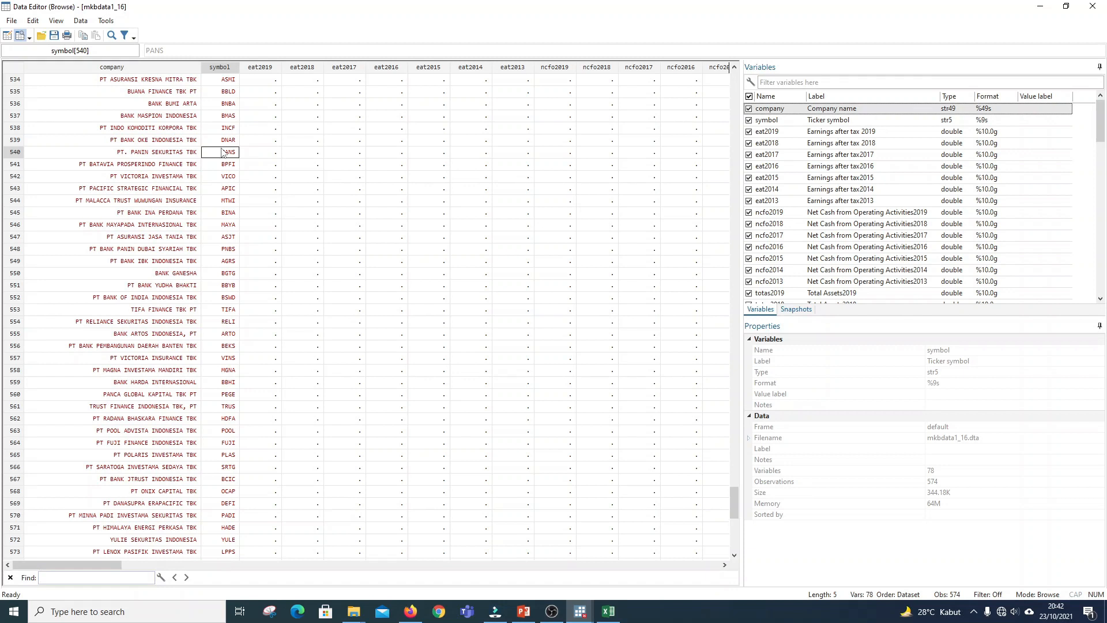
{"action": "type", "text": "adro"}
{"action": "key", "text": "Return"}
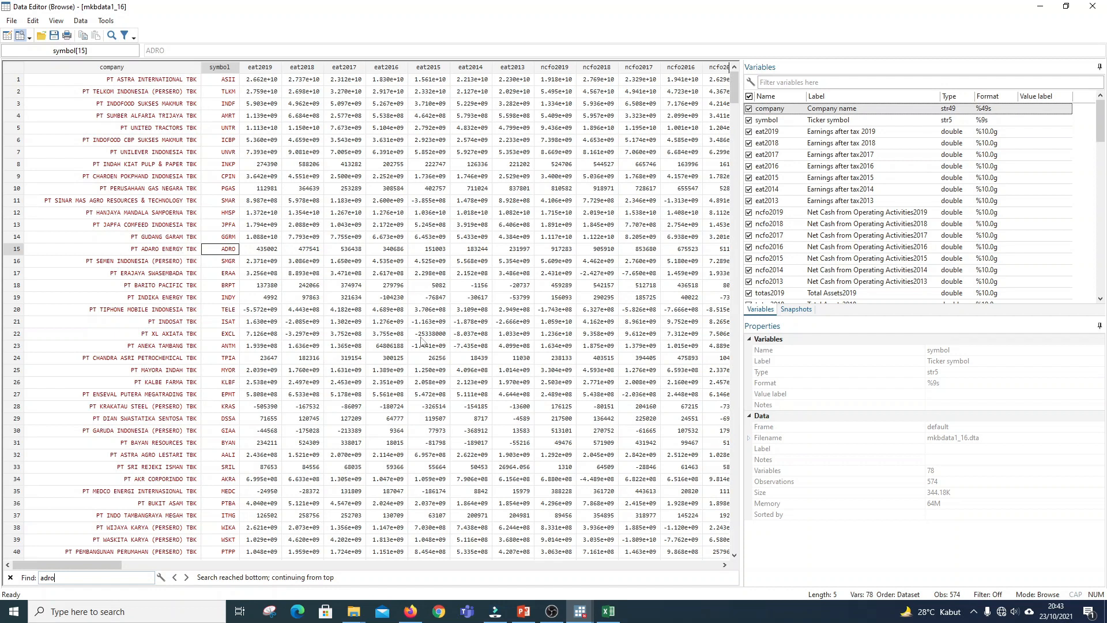
{"action": "mouse_move", "coordinate": [579, 615]}
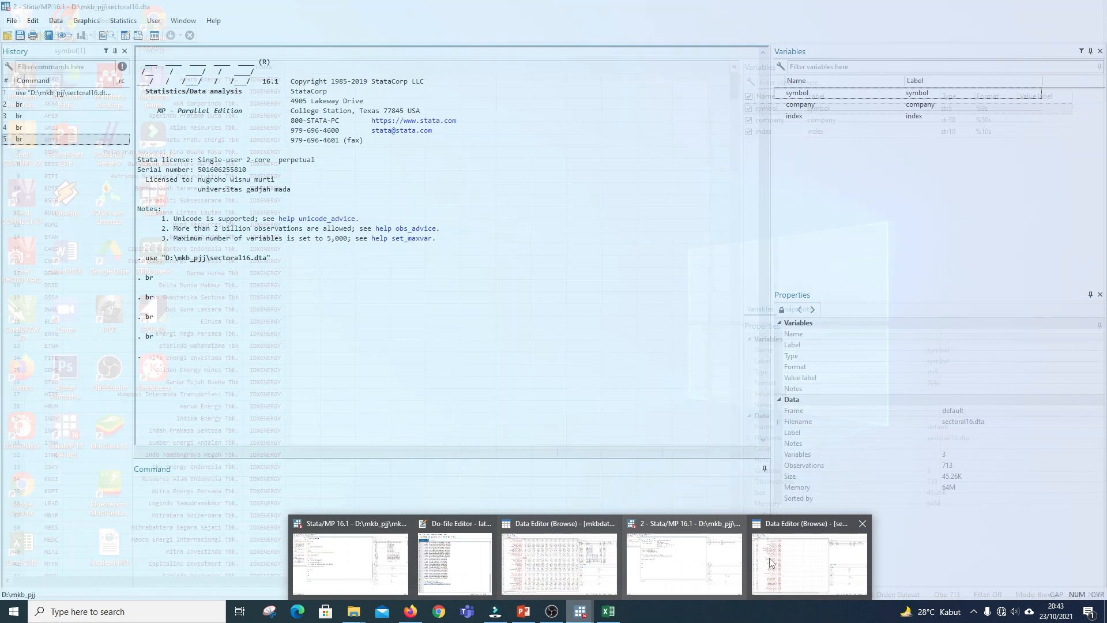
{"action": "left_click", "coordinate": [770, 562]}
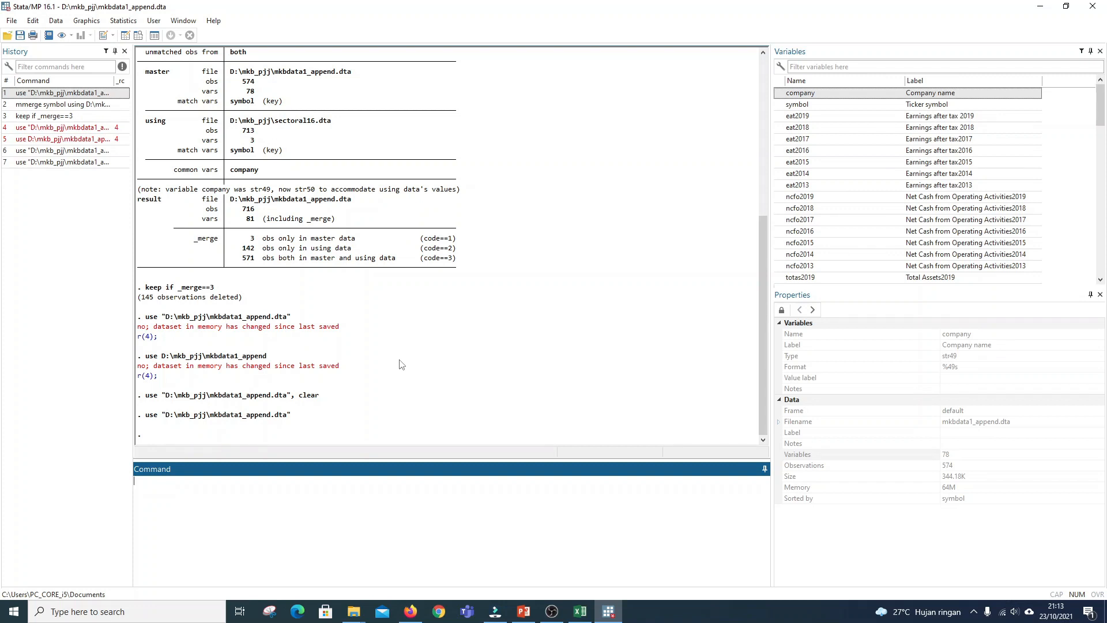
- Install the mmerge package with the command ssc install mmerge
{"action": "type", "text": "merge"}
{"action": "key", "text": "BackSpace"}
{"action": "key", "text": "BackSpace"}
{"action": "key", "text": "BackSpace"}
{"action": "key", "text": "BackSpace"}
{"action": "key", "text": "BackSpace"}
{"action": "key", "text": "BackSpace"}
{"action": "type", "text": "ssc install mmereg"}
{"action": "key", "text": "BackSpace"}
{"action": "key", "text": "BackSpace"}
{"action": "type", "text": "ge"}
{"action": "key", "text": "Return"}
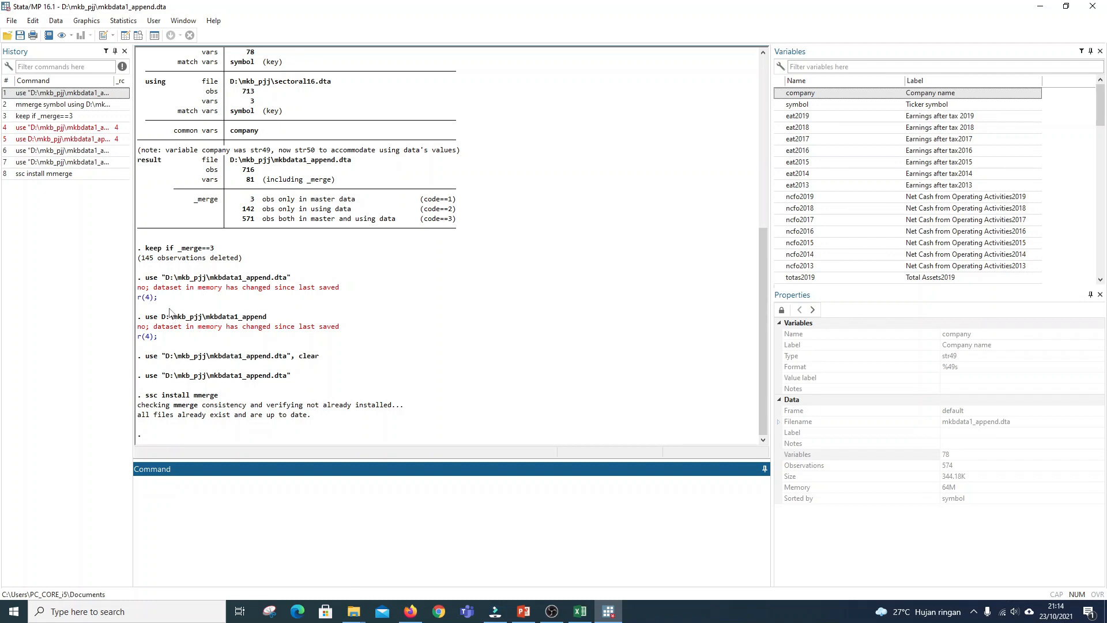
- Merge the appended data with the sectoral data by running mmerge symbol using D:\mkb_pjj\sectoral16, copying the folder path from File Explorer
{"action": "type", "text": "mmerge symbol using"}
{"action": "mouse_move", "coordinate": [363, 614]}
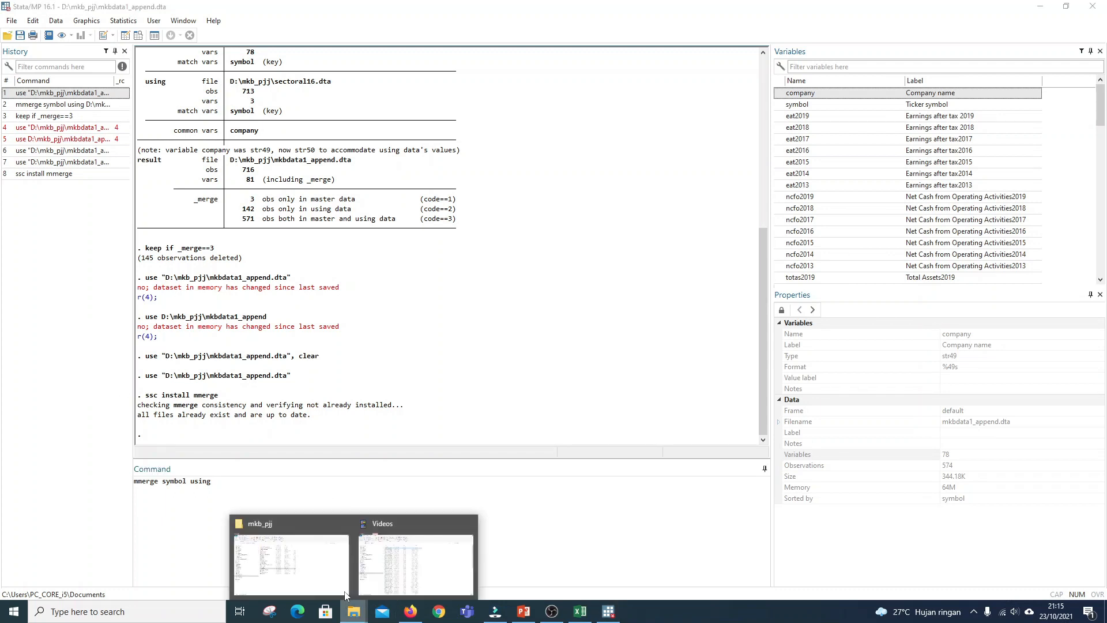
{"action": "left_click", "coordinate": [333, 571]}
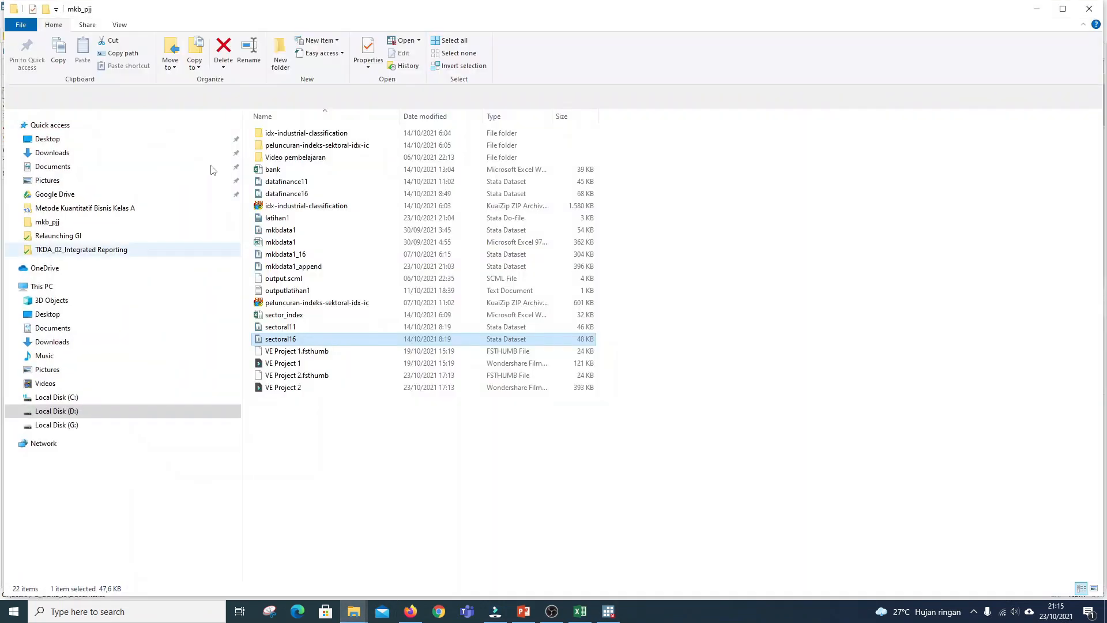
{"action": "left_click", "coordinate": [247, 100]}
{"action": "key", "text": "ctrl+c"}
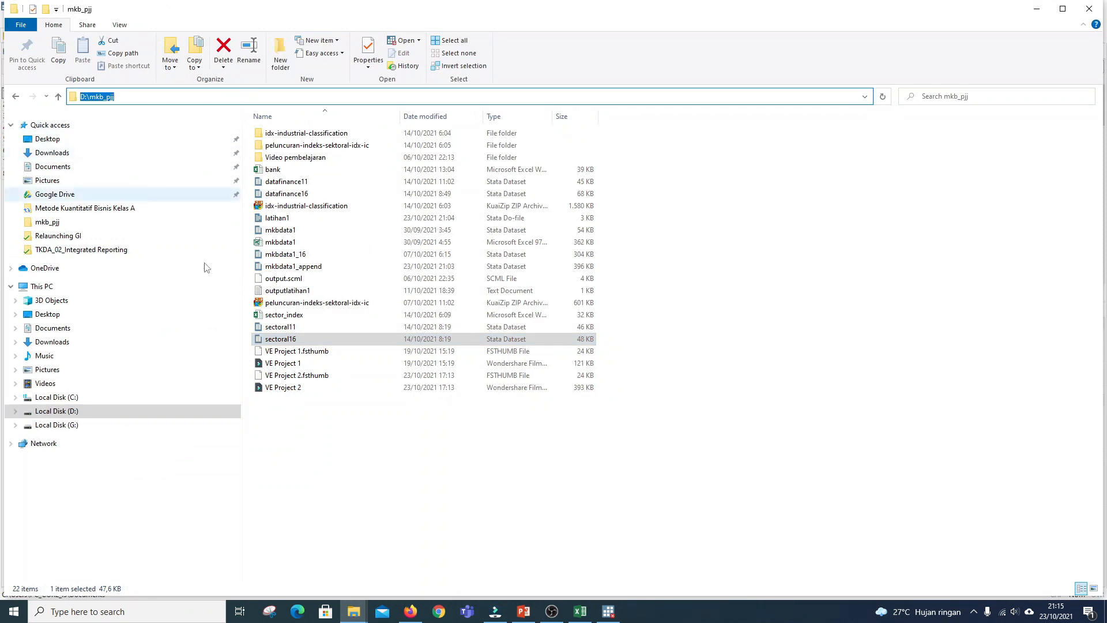
{"action": "left_click", "coordinate": [608, 612]}
{"action": "key", "text": "ctrl+v"}
{"action": "type", "text": "\\sectota"}
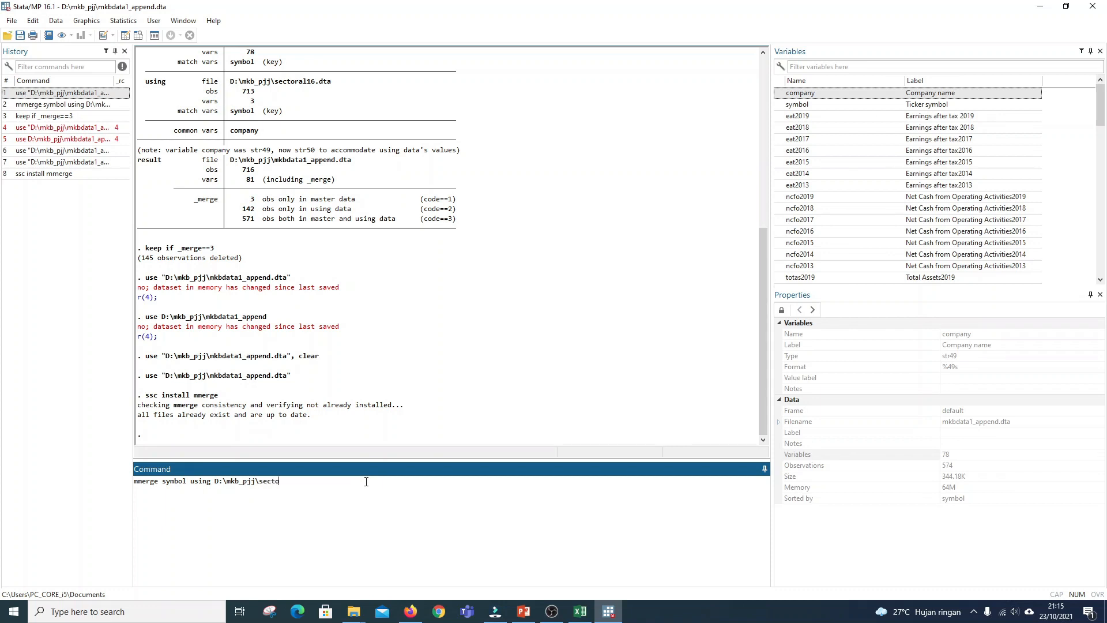
{"action": "key", "text": "BackSpace"}
{"action": "key", "text": "BackSpace"}
{"action": "type", "text": "ral1"}
{"action": "key", "text": "Return"}
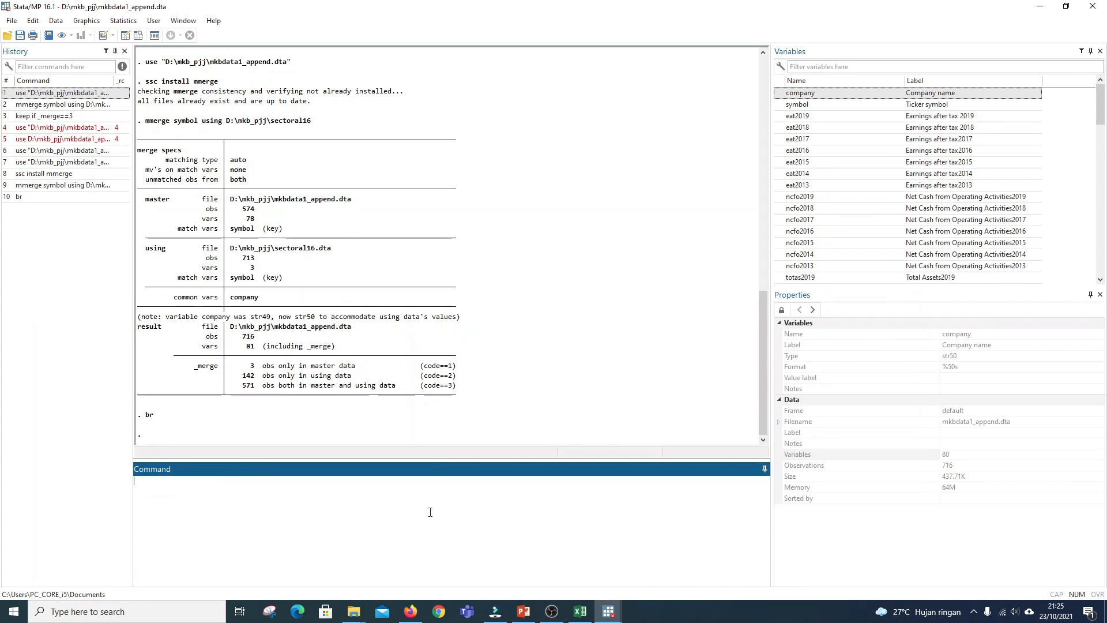
- Browse the merged dataset with br and examine its company rows from the first to the last observation
{"action": "type", "text": "br"}
{"action": "key", "text": "Return"}
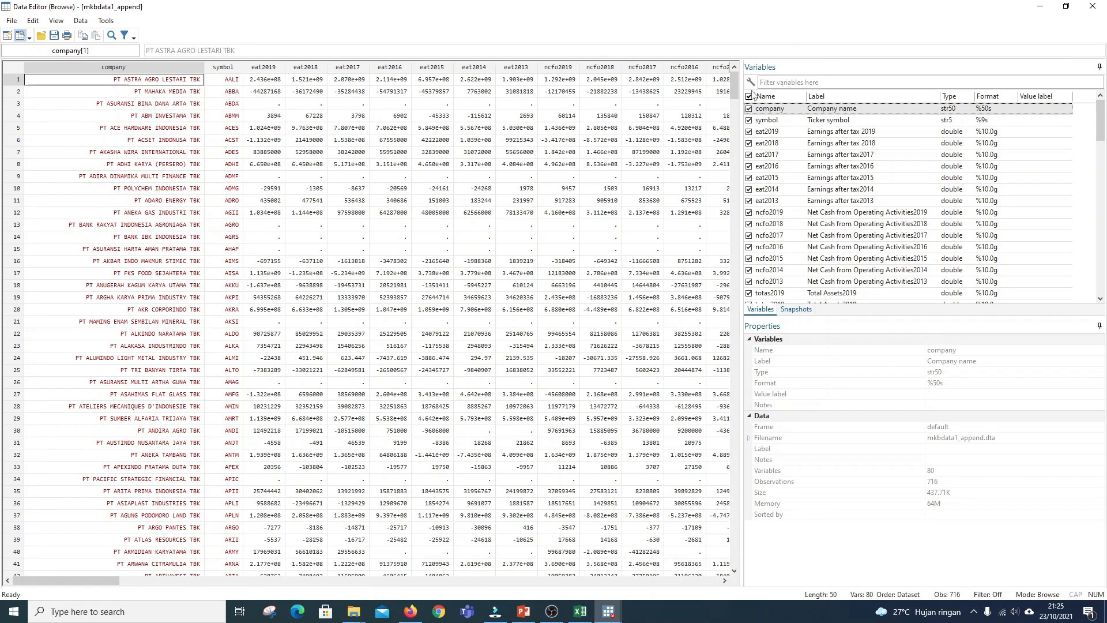
{"action": "left_click_drag", "start_coordinate": [733, 86], "coordinate": [733, 554]}
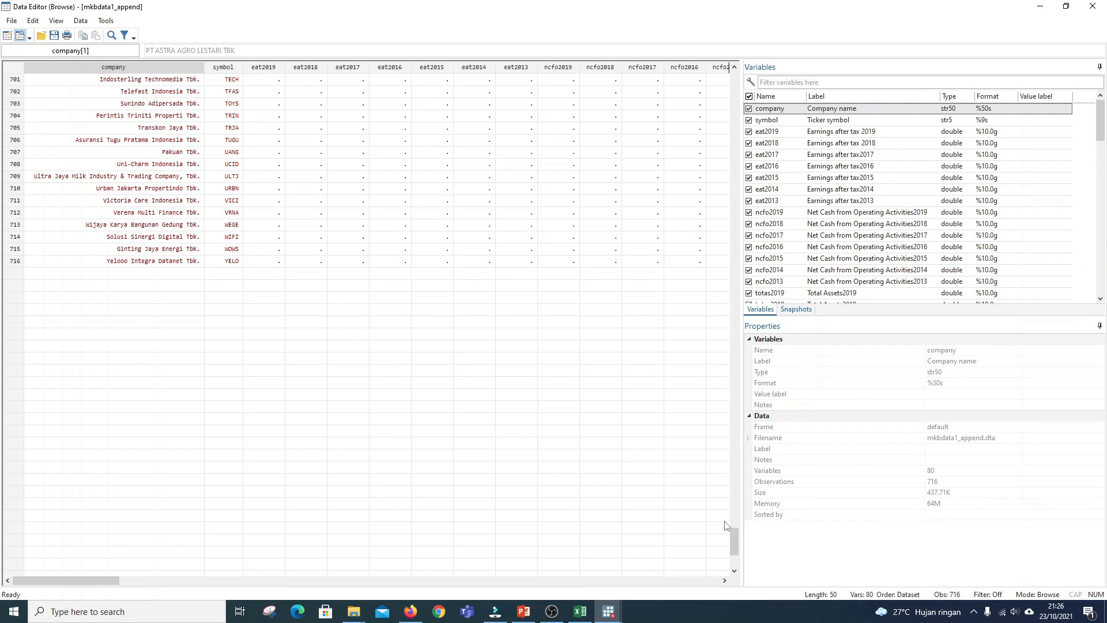
{"action": "left_click_drag", "start_coordinate": [733, 542], "coordinate": [731, 86]}
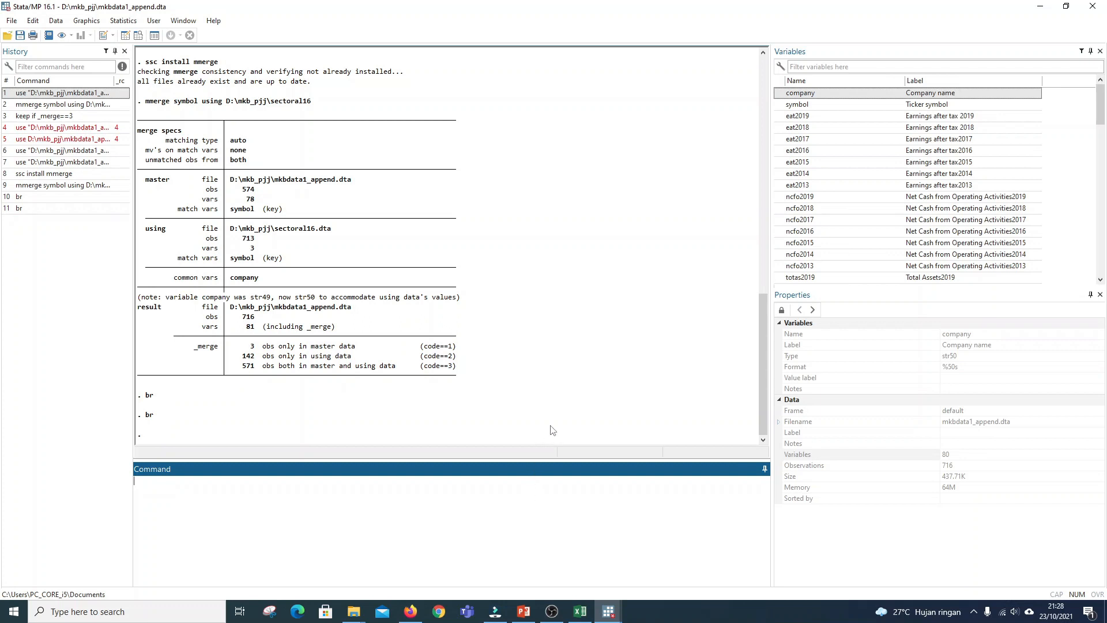
- Save the merged dataset as a new Stata data file named mkbdata1_merge in the mkb_pjj folder
{"action": "left_click", "coordinate": [11, 20]}
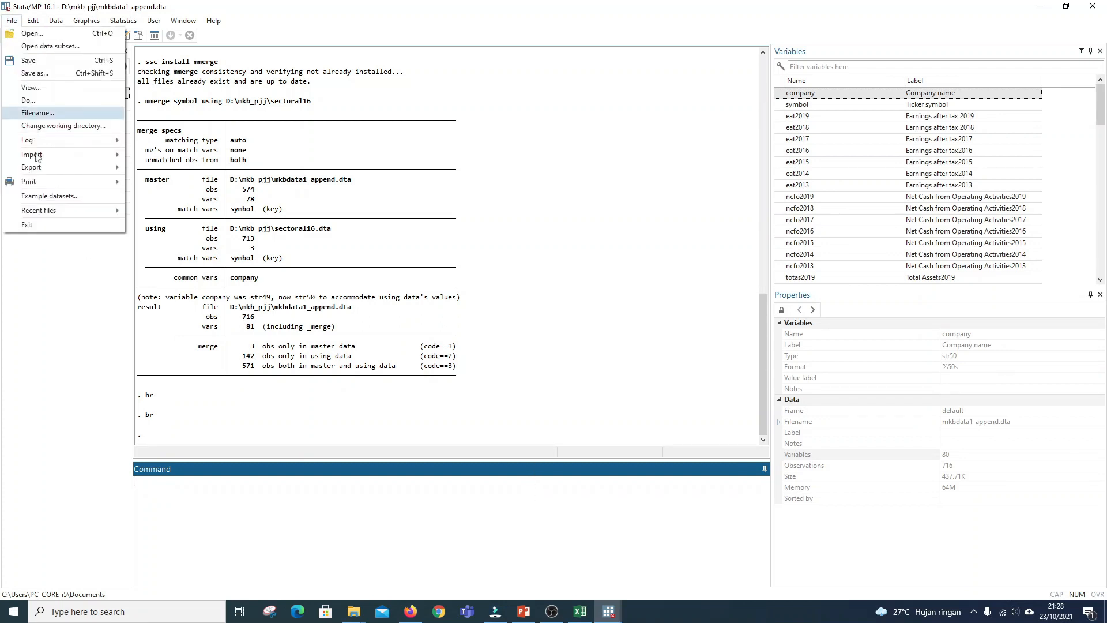
{"action": "left_click", "coordinate": [34, 73]}
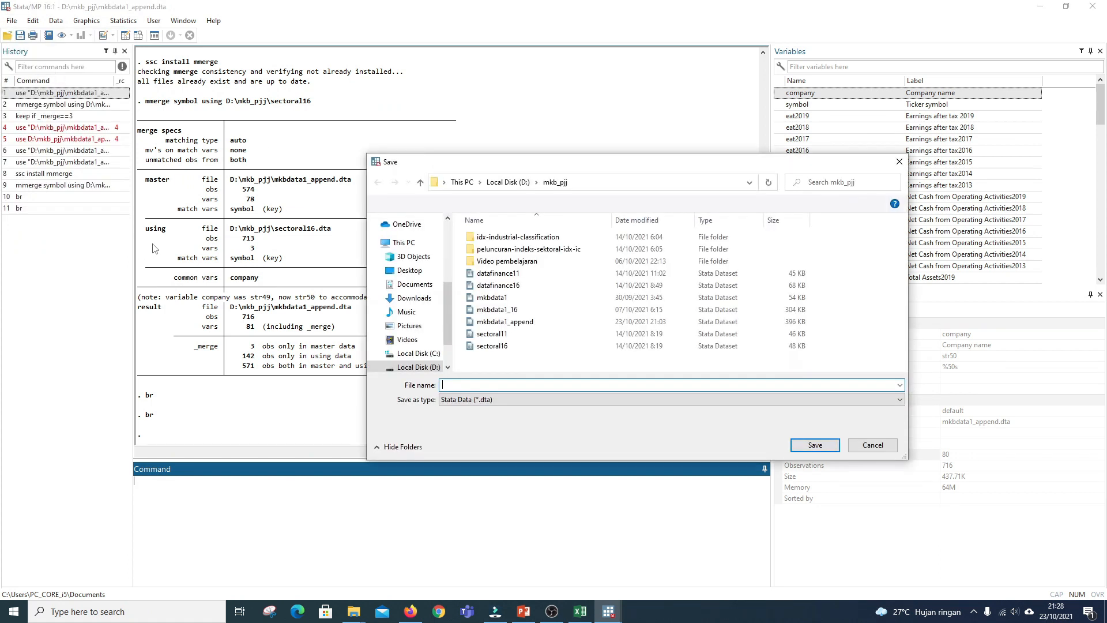
{"action": "left_click", "coordinate": [503, 321]}
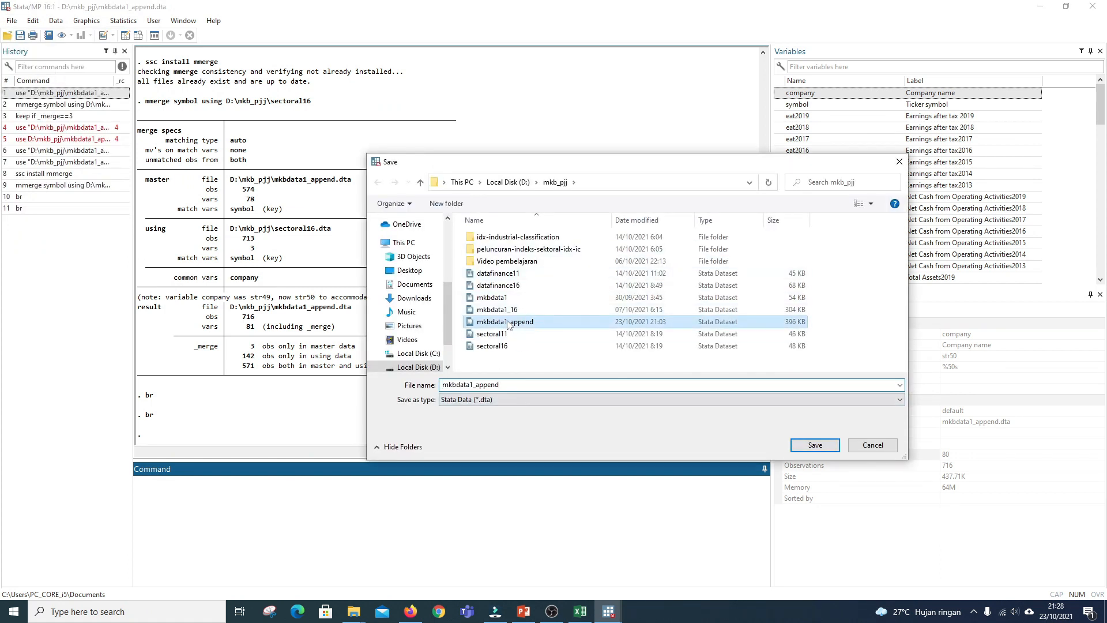
{"action": "double_click", "coordinate": [476, 385]}
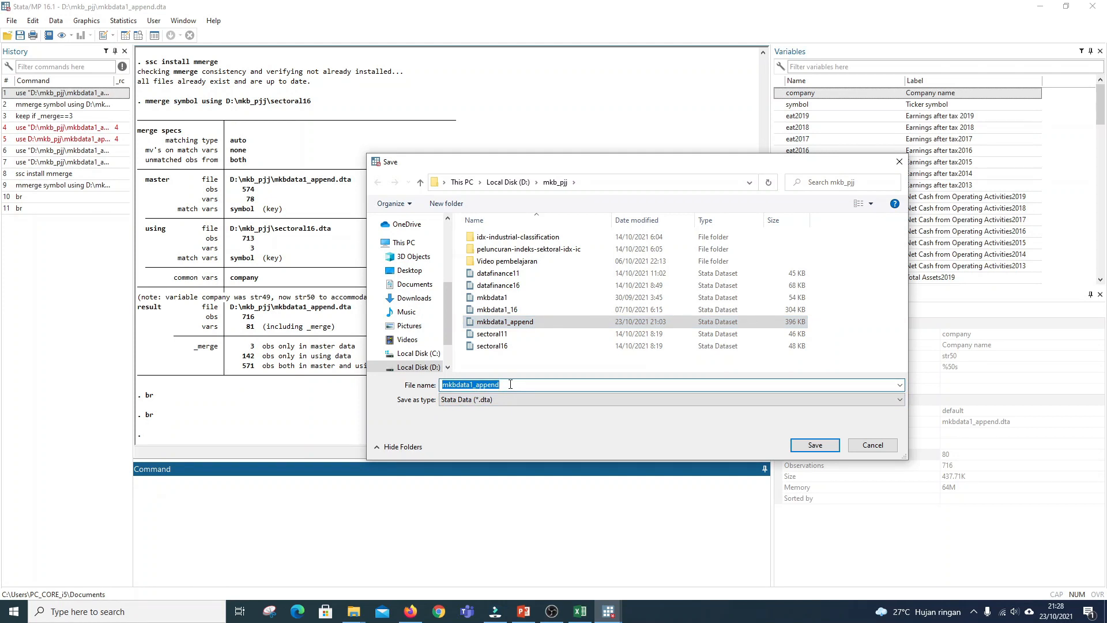
{"action": "left_click", "coordinate": [510, 385]}
{"action": "key", "text": "BackSpace"}
{"action": "key", "text": "BackSpace"}
{"action": "key", "text": "BackSpace"}
{"action": "key", "text": "BackSpace"}
{"action": "key", "text": "BackSpace"}
{"action": "key", "text": "BackSpace"}
{"action": "key", "text": "BackSpace"}
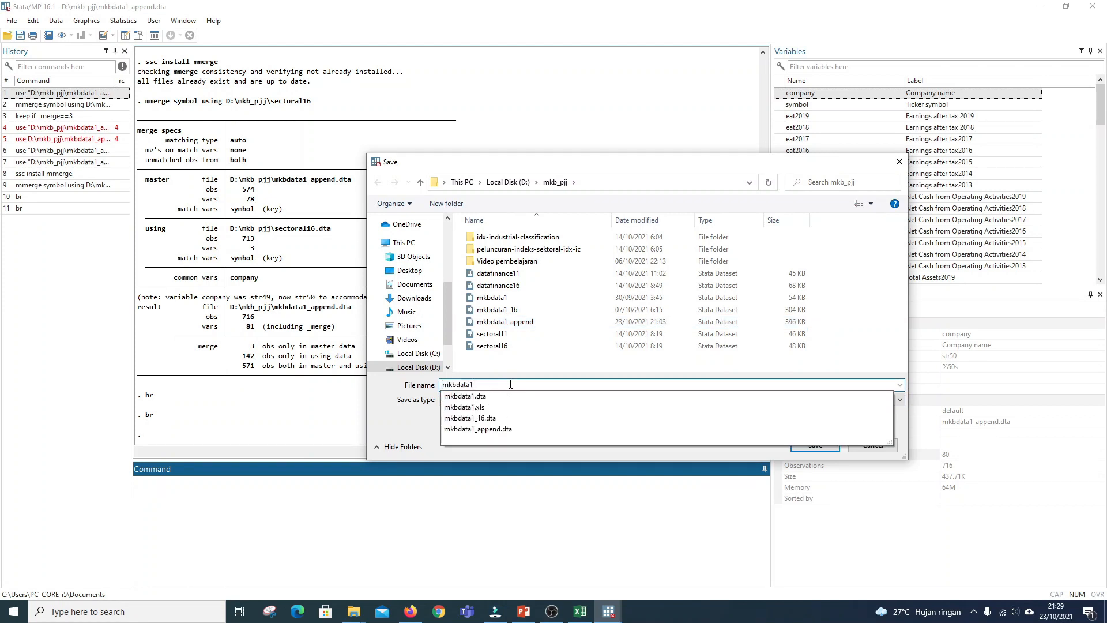
{"action": "type", "text": "_merge"}
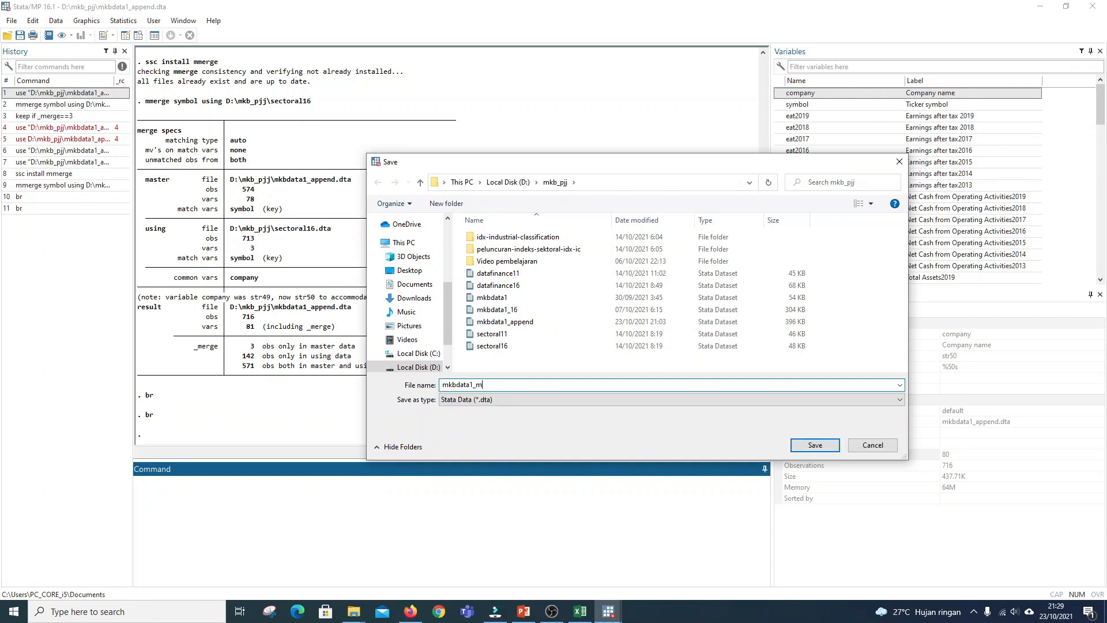
{"action": "left_click", "coordinate": [814, 445]}
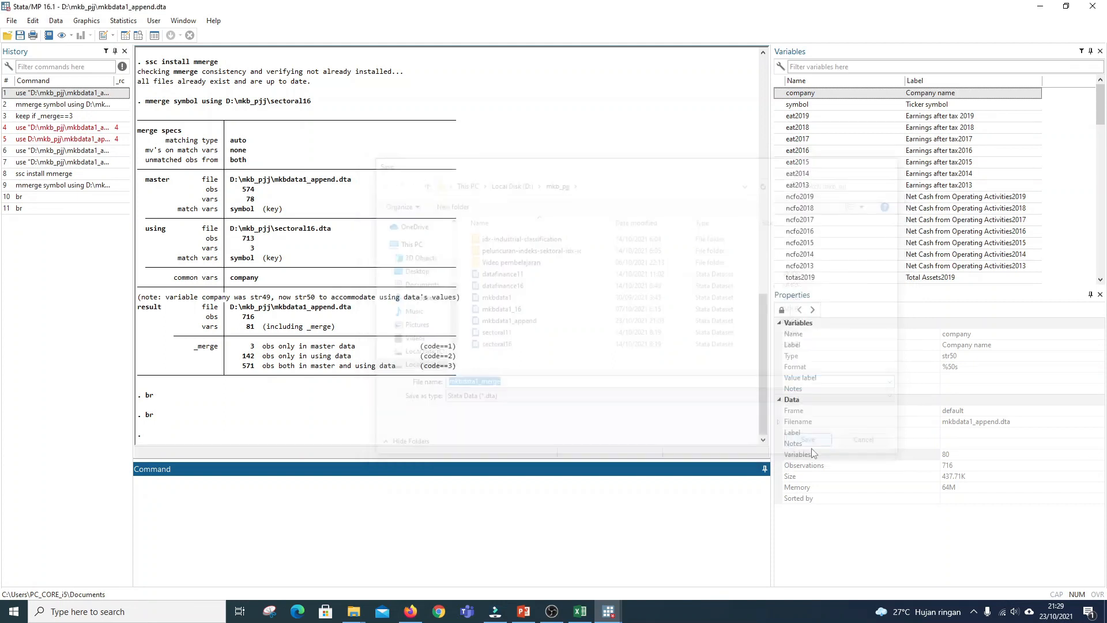